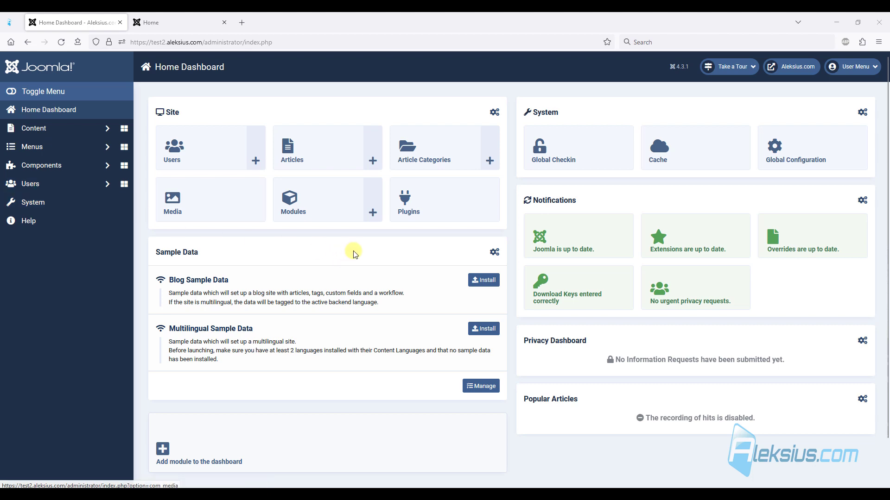
- Search the Plugins list for PWA Progressive Web App and open System - PWA Progressive Web App
{"action": "left_click", "coordinate": [431, 197]}
{"action": "left_click", "coordinate": [543, 137]}
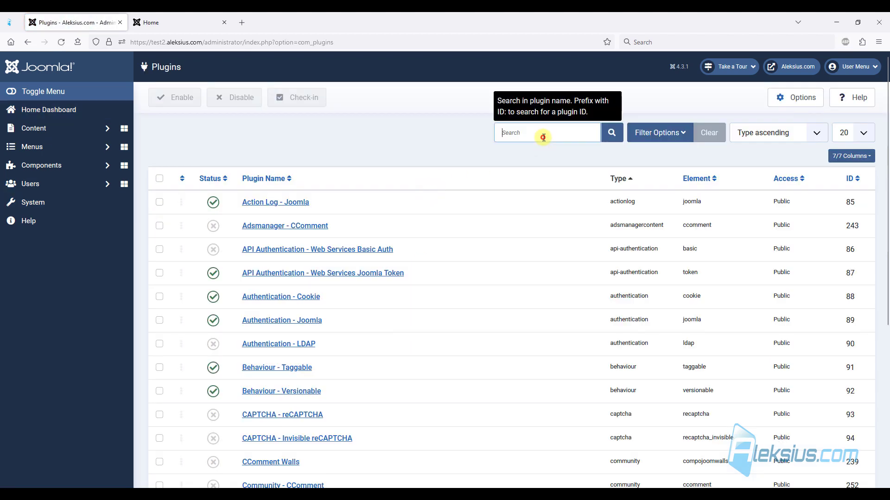
{"action": "type", "text": "PWA Progressive Web App"}
{"action": "left_click", "coordinate": [612, 133]}
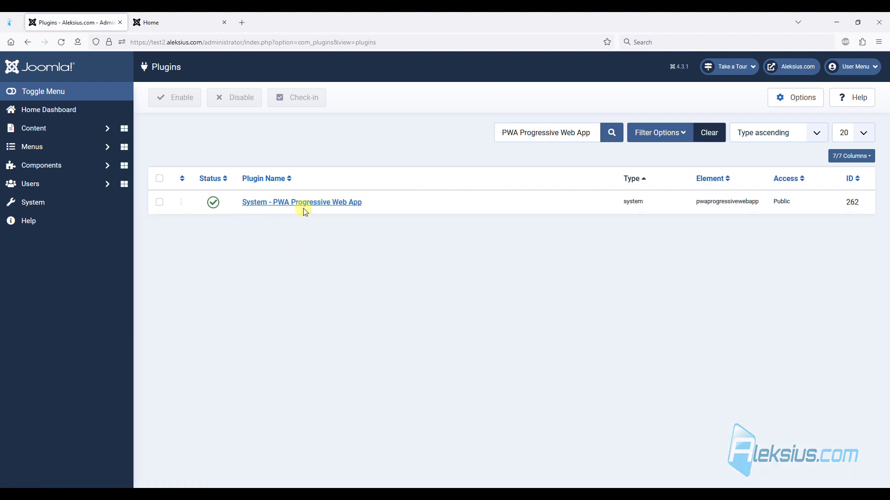
{"action": "left_click", "coordinate": [328, 204]}
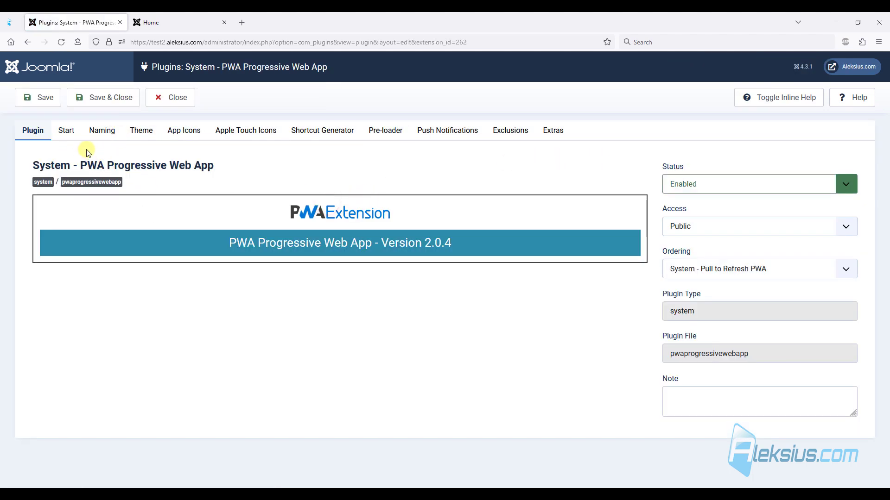
- Review the Start and Naming tabs, ending on Theme Color #f0f0f0 and Background Color #3da9f2
{"action": "left_click", "coordinate": [73, 138]}
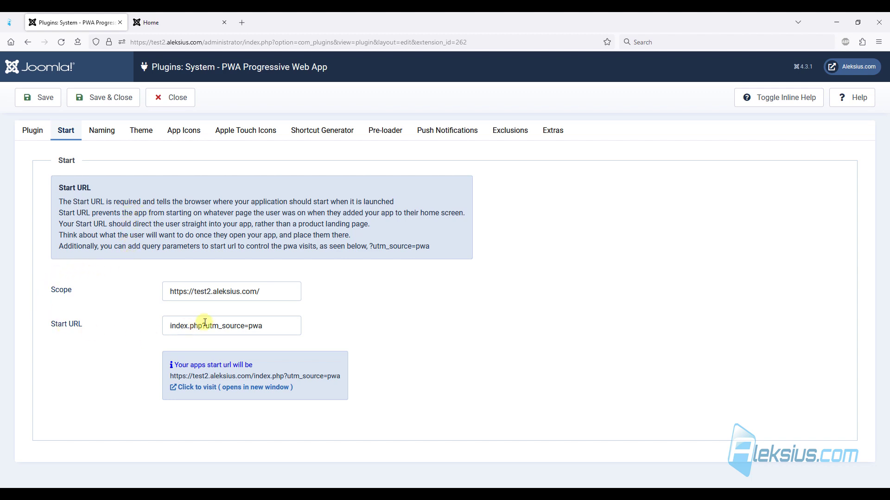
{"action": "left_click", "coordinate": [102, 137]}
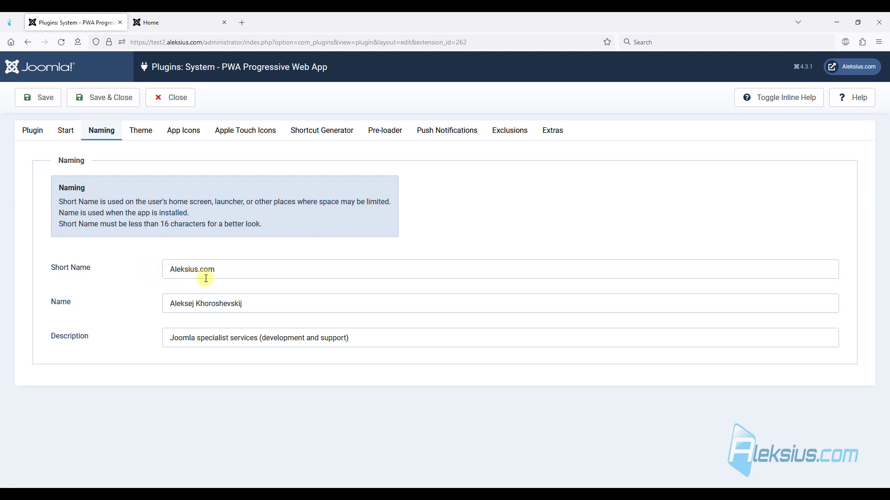
{"action": "left_click", "coordinate": [151, 132]}
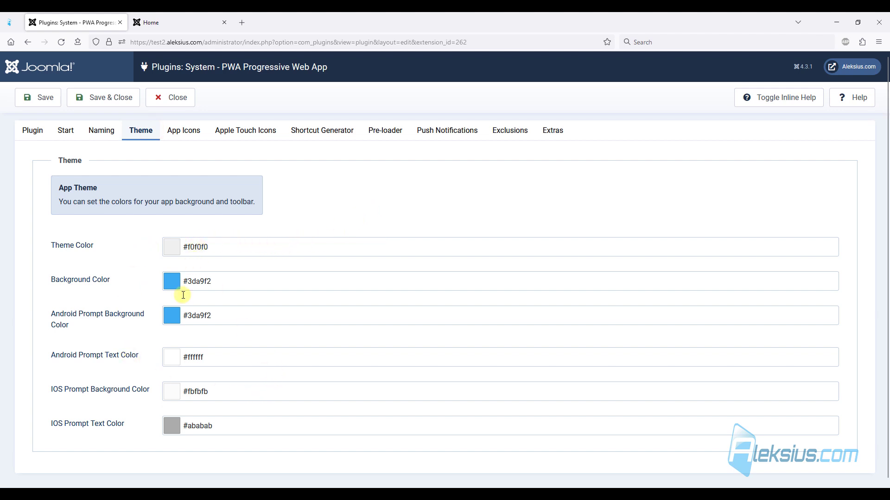
- Scroll through the App Icons, then the Apple Touch Icons set to Yes, 180px down to 57px
{"action": "left_click", "coordinate": [189, 138]}
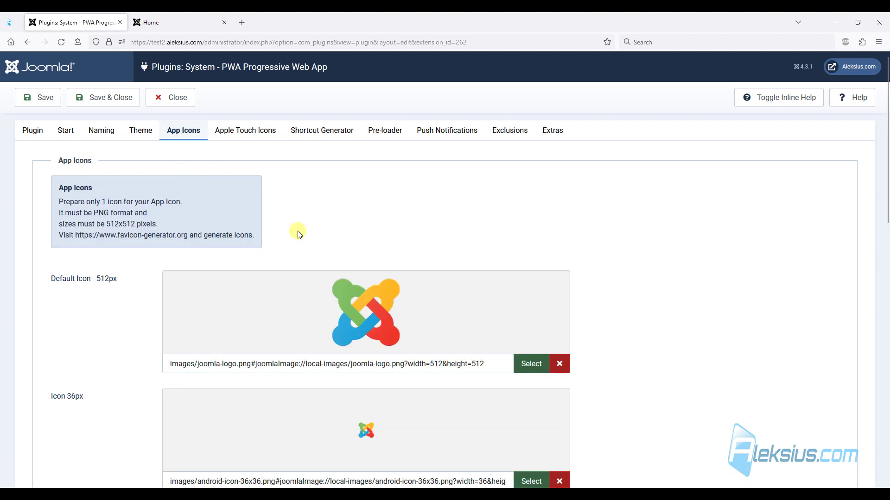
{"action": "left_click_drag", "start_coordinate": [885, 112], "coordinate": [886, 380]}
{"action": "left_click", "coordinate": [251, 134]}
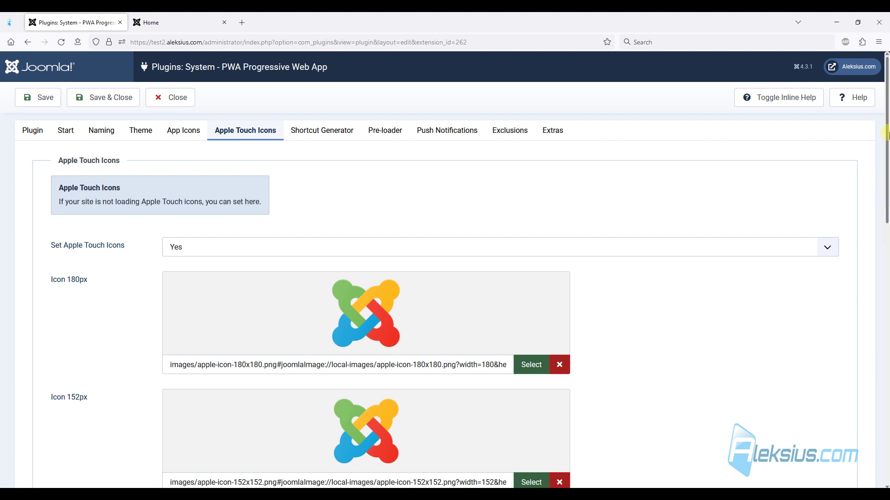
{"action": "left_click_drag", "start_coordinate": [885, 133], "coordinate": [871, 117]}
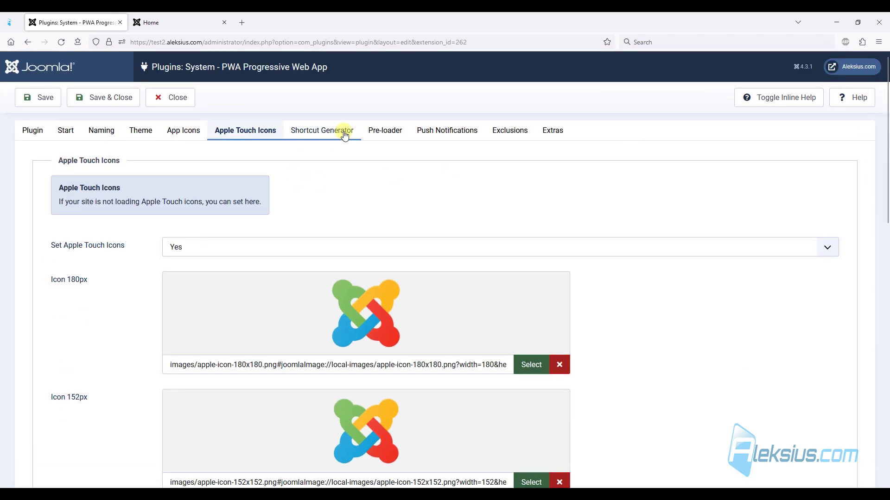
- Scroll through the Joomla Blog and Login to the site shortcuts, then view the Pre-loader settings
{"action": "left_click", "coordinate": [344, 134]}
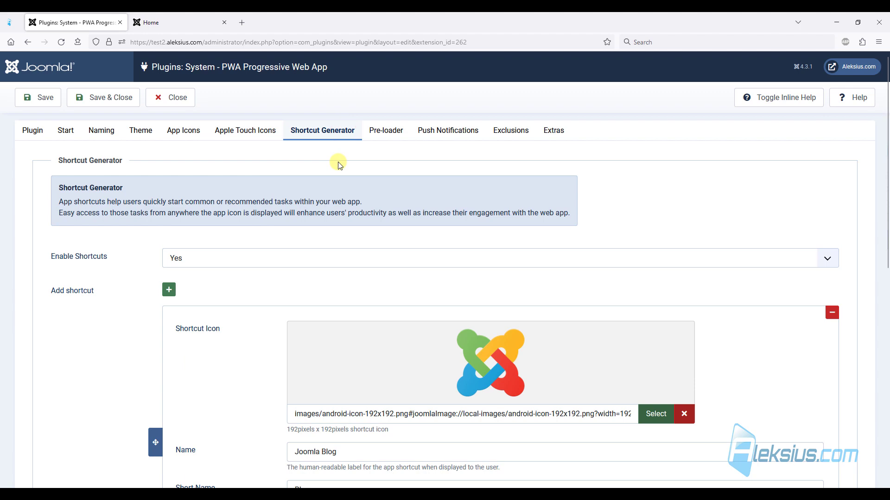
{"action": "scroll", "coordinate": [339, 166], "scroll_direction": "down", "scroll_amount": 4}
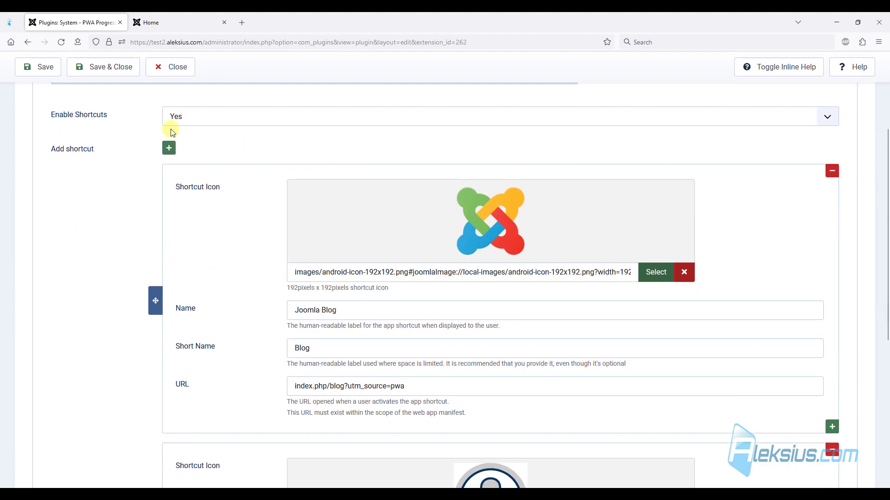
{"action": "scroll", "coordinate": [168, 148], "scroll_direction": "down", "scroll_amount": 1}
{"action": "scroll", "coordinate": [166, 155], "scroll_direction": "down", "scroll_amount": 4}
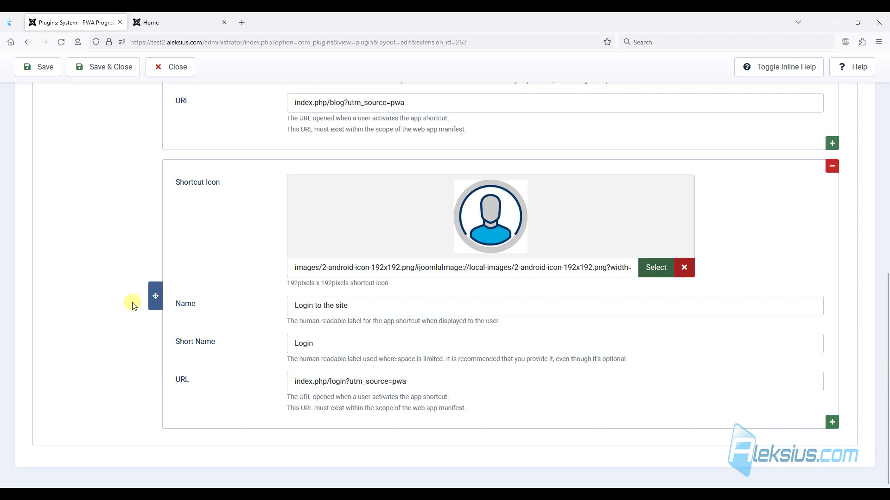
{"action": "scroll", "coordinate": [187, 207], "scroll_direction": "up", "scroll_amount": 8}
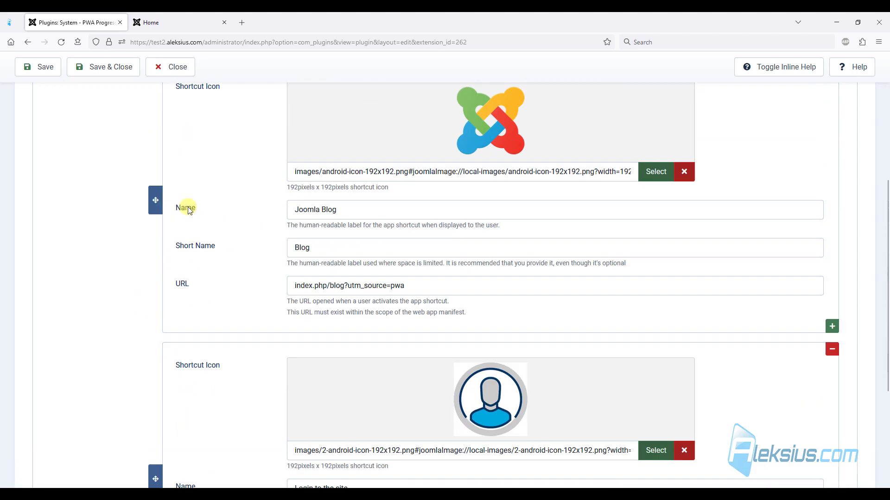
{"action": "left_click", "coordinate": [393, 138]}
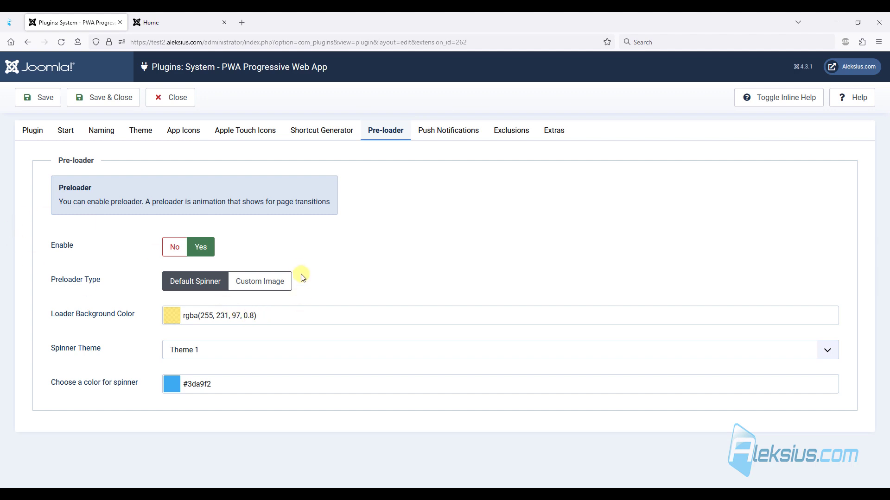
- Try the Custom Image spinner theme, revert to Default Spinner, then view Push Notifications settings
{"action": "left_click", "coordinate": [228, 353]}
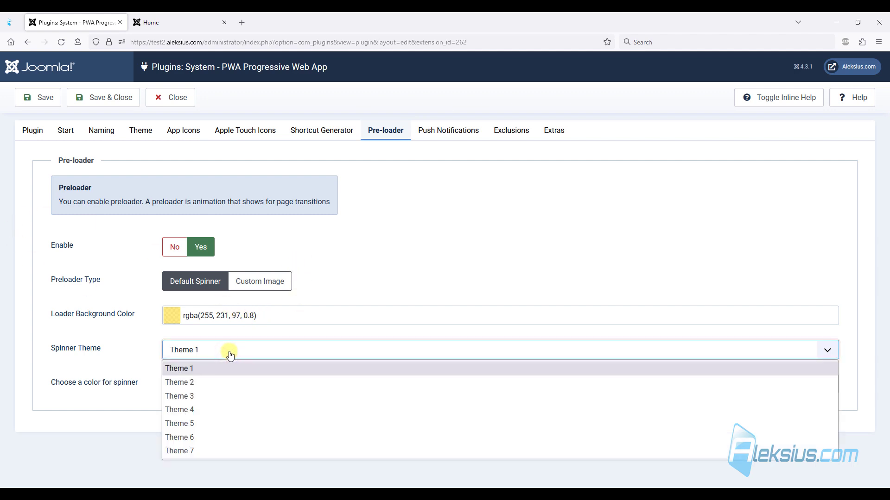
{"action": "left_click", "coordinate": [416, 260]}
{"action": "left_click", "coordinate": [276, 286]}
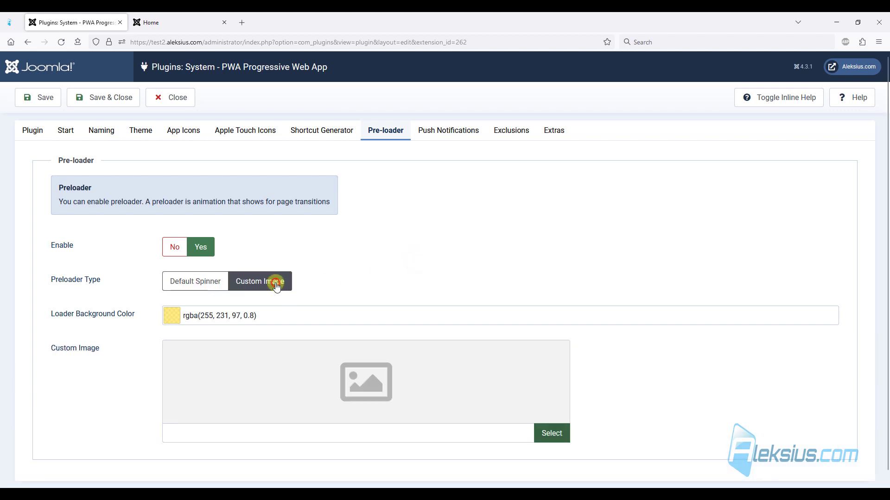
{"action": "scroll", "coordinate": [280, 290], "scroll_direction": "down", "scroll_amount": 1}
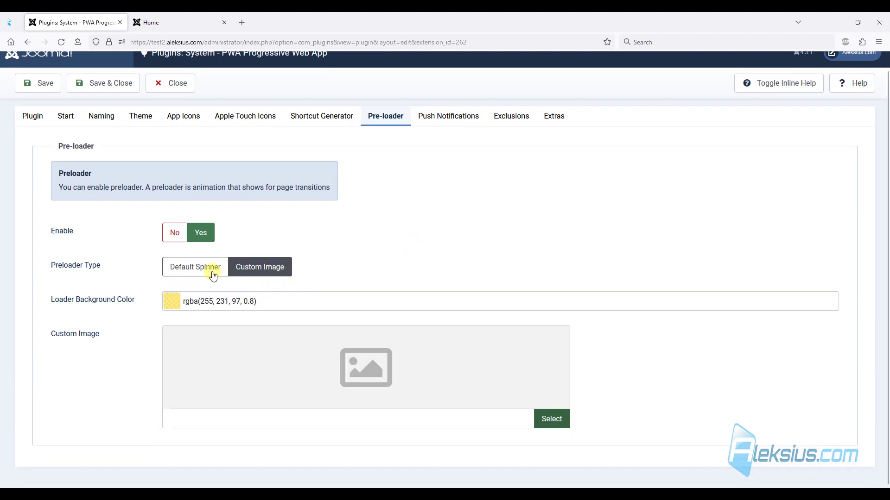
{"action": "left_click", "coordinate": [213, 275]}
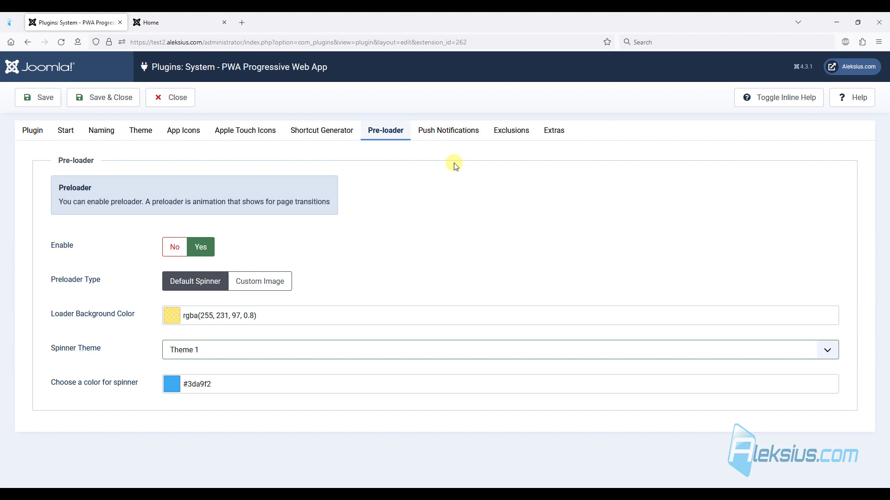
{"action": "left_click", "coordinate": [446, 139]}
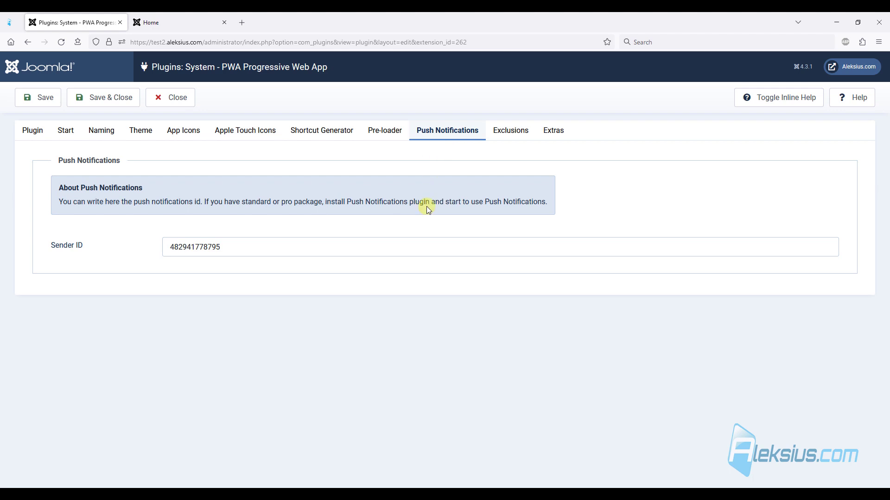
- View the Exclusions and Extras tabs, then close the PWA plugin back to the Plugins list
{"action": "left_click", "coordinate": [518, 133]}
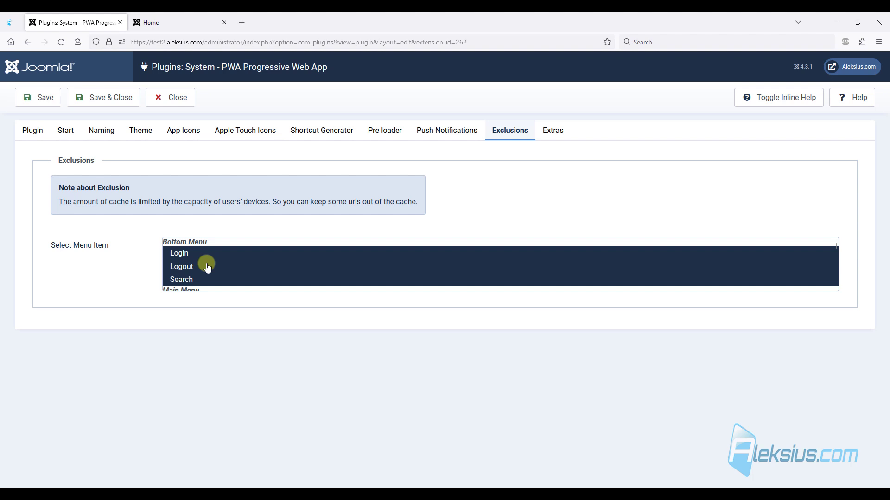
{"action": "left_click", "coordinate": [556, 133]}
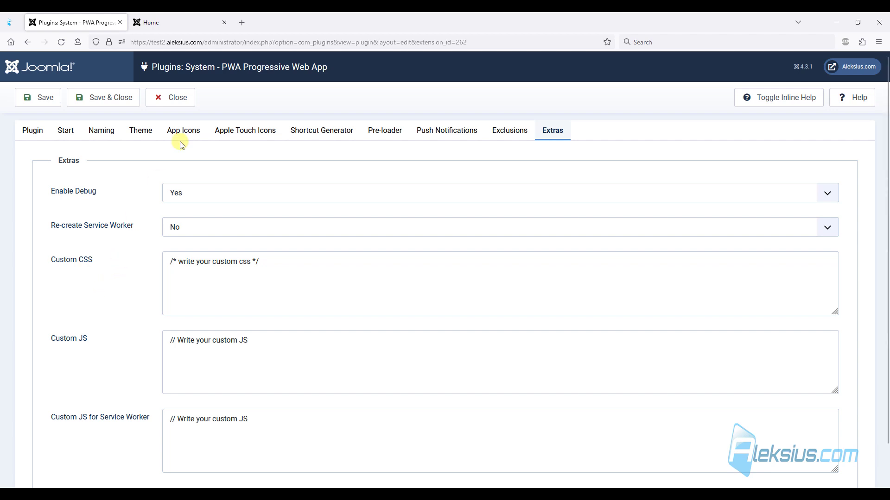
{"action": "left_click", "coordinate": [178, 97]}
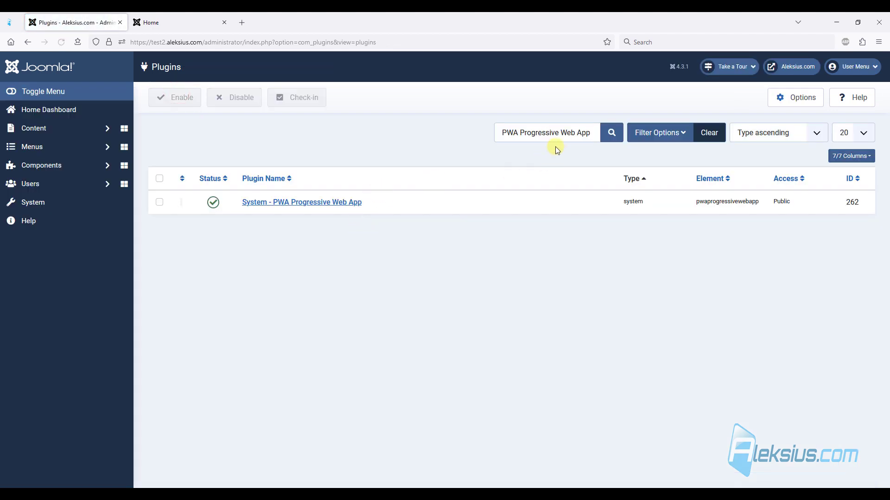
- Find the Pull to Refresh PWA plugin, view its Start, Design and Extras tabs, and close it
{"action": "triple_click", "coordinate": [560, 134]}
{"action": "type", "text": "Pull to Refresh PWA"}
{"action": "key", "text": "Return"}
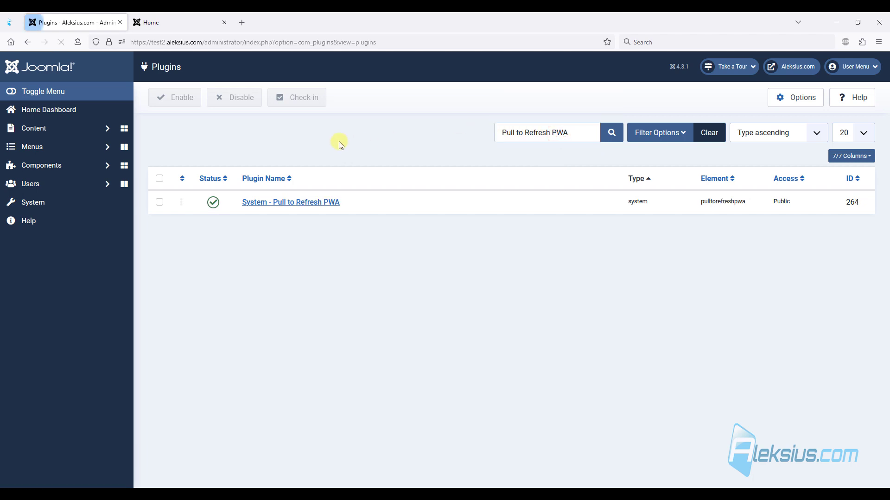
{"action": "left_click", "coordinate": [302, 205]}
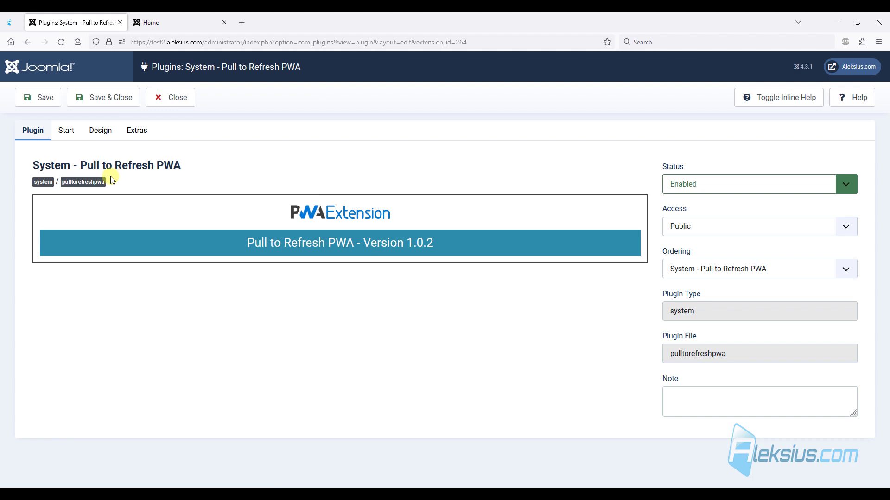
{"action": "left_click", "coordinate": [73, 139]}
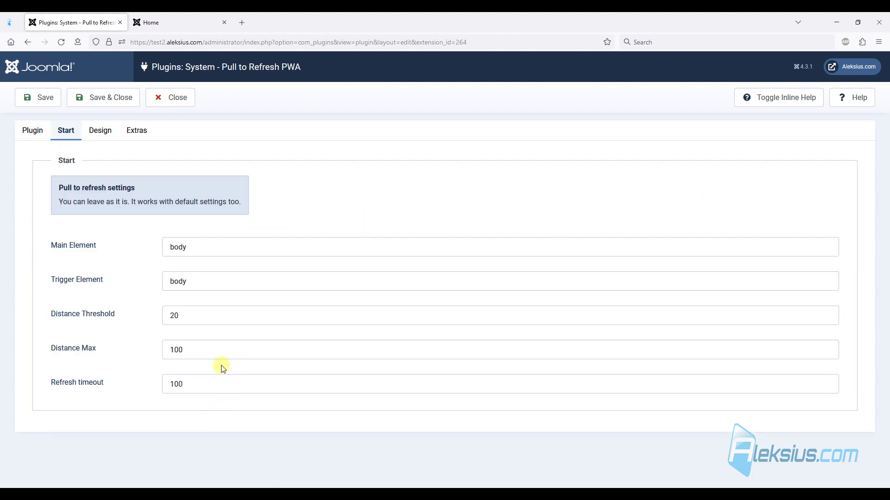
{"action": "left_click", "coordinate": [100, 134]}
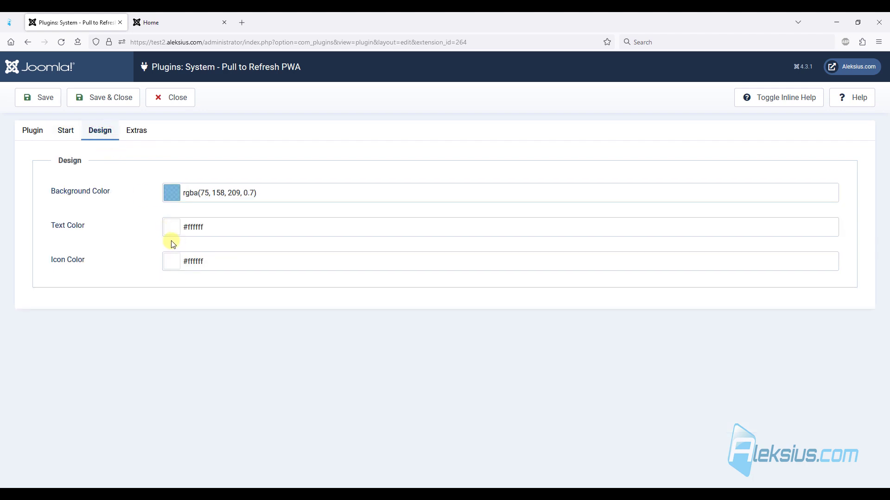
{"action": "left_click", "coordinate": [143, 132]}
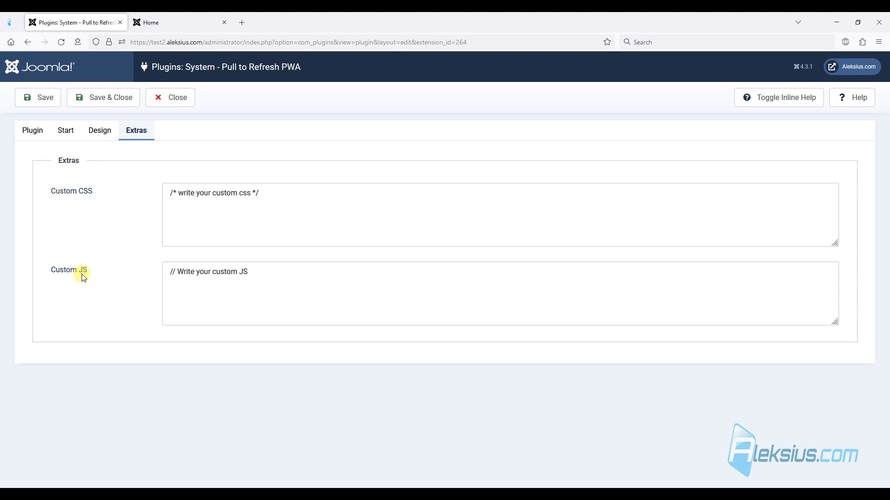
{"action": "left_click", "coordinate": [170, 102]}
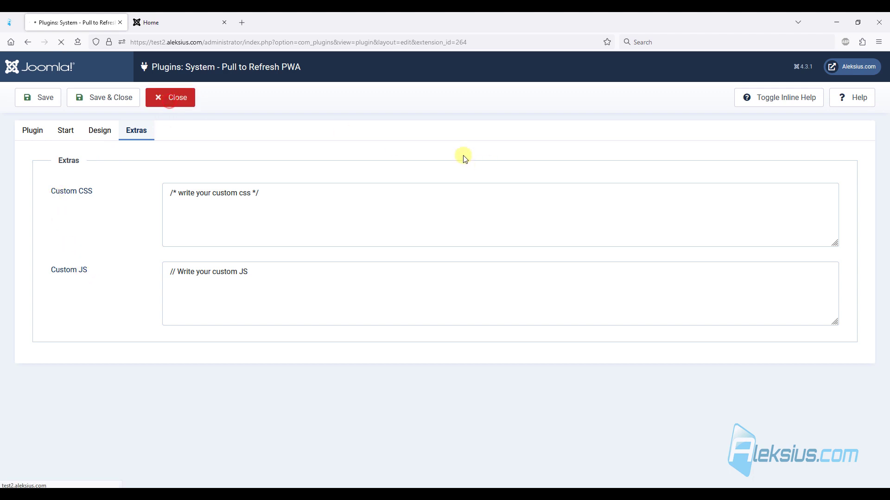
- Filter the Plugins list by 'Push Notifications'
{"action": "triple_click", "coordinate": [513, 135]}
{"action": "type", "text": "Push Notifications"}
{"action": "key", "text": "Return"}
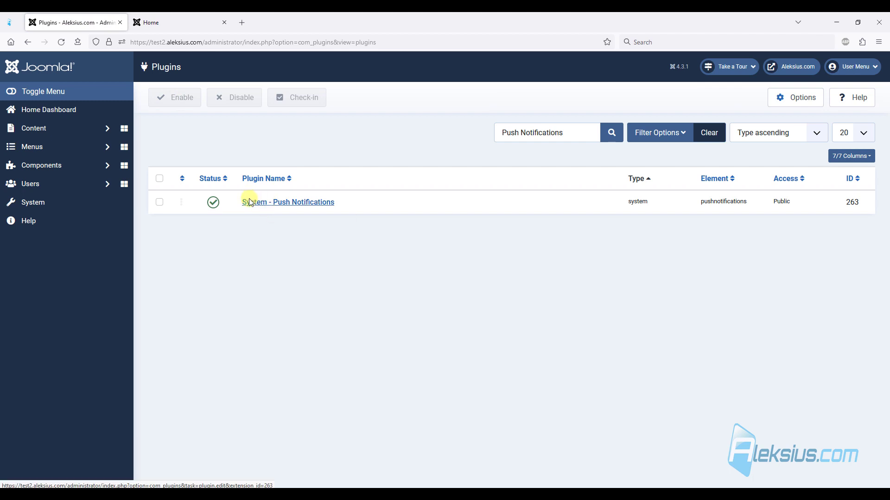
- Open System - Push Notifications and review its Start and Sender settings, leaving OneSignal selected
{"action": "left_click", "coordinate": [293, 202]}
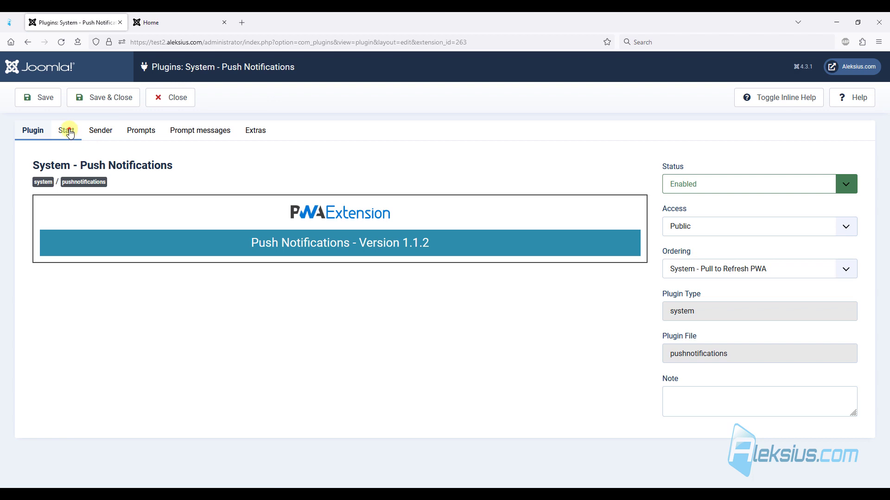
{"action": "left_click", "coordinate": [67, 131]}
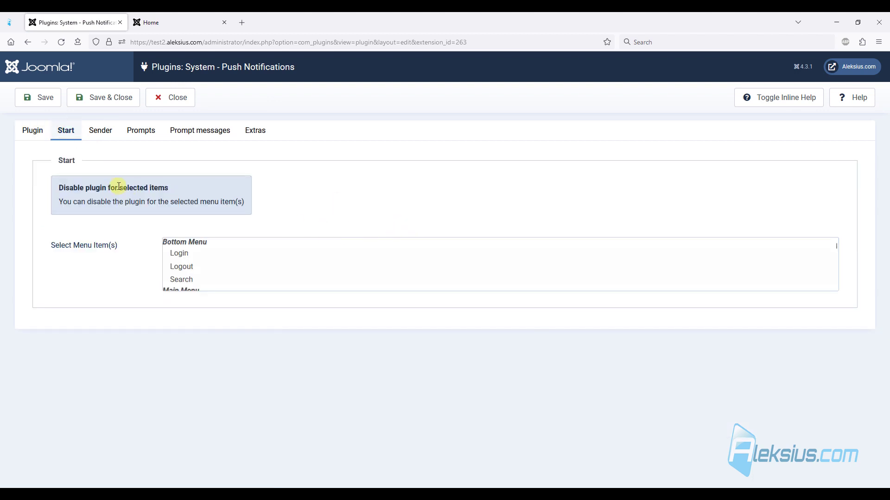
{"action": "left_click", "coordinate": [114, 133]}
{"action": "left_click", "coordinate": [209, 247]}
{"action": "left_click", "coordinate": [209, 247]}
{"action": "scroll", "coordinate": [95, 242], "scroll_direction": "down", "scroll_amount": 1}
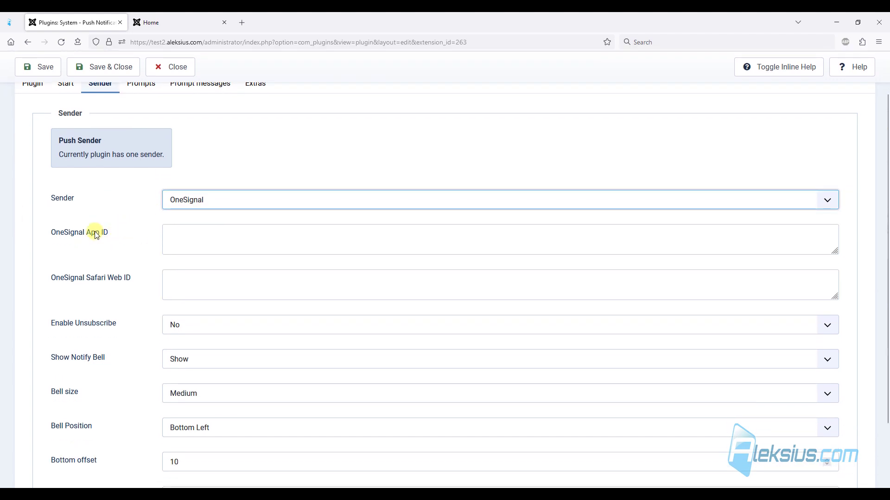
{"action": "left_click_drag", "start_coordinate": [52, 234], "coordinate": [82, 237]}
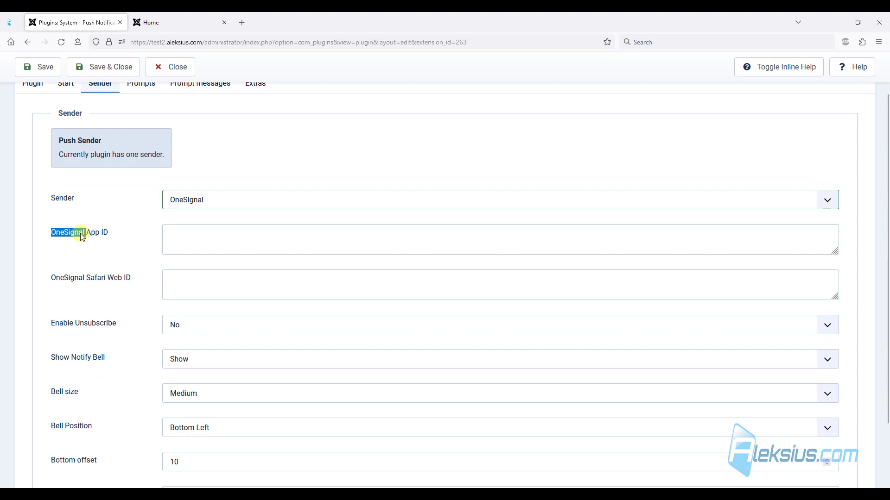
{"action": "scroll", "coordinate": [68, 238], "scroll_direction": "down", "scroll_amount": 2}
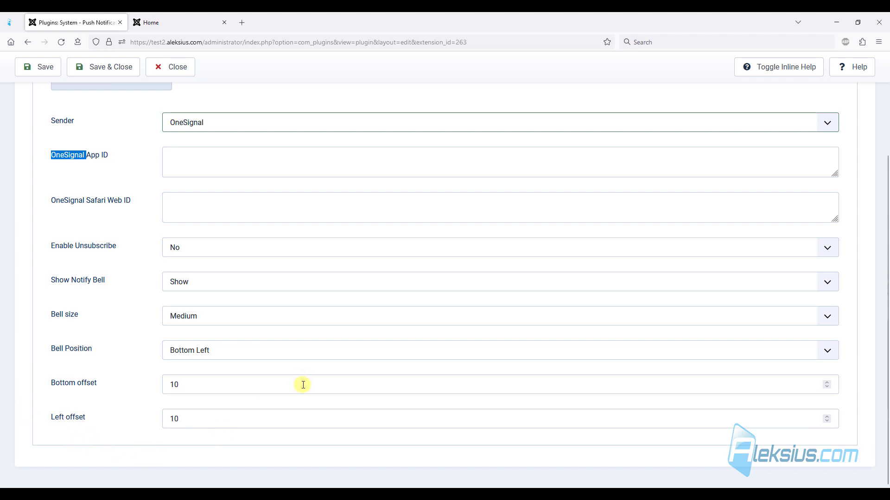
{"action": "scroll", "coordinate": [178, 193], "scroll_direction": "up", "scroll_amount": 3}
- Review the Prompts, Prompt messages and Extras custom CSS and JS settings
{"action": "left_click", "coordinate": [141, 134]}
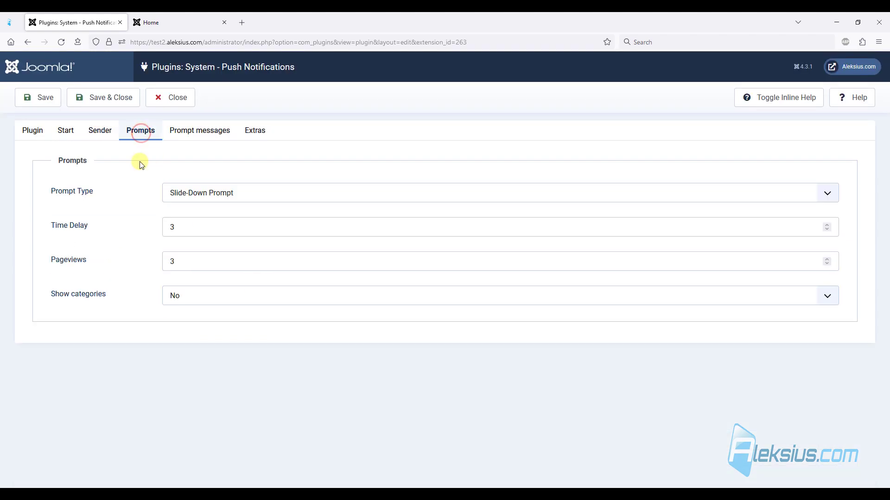
{"action": "left_click", "coordinate": [204, 130]}
{"action": "scroll", "coordinate": [212, 213], "scroll_direction": "down", "scroll_amount": 2}
{"action": "scroll", "coordinate": [204, 221], "scroll_direction": "up", "scroll_amount": 2}
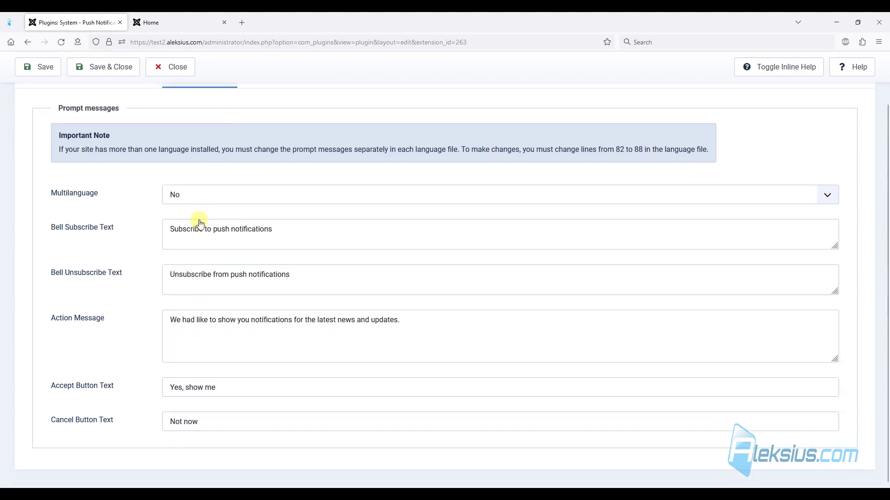
{"action": "left_click", "coordinate": [250, 132]}
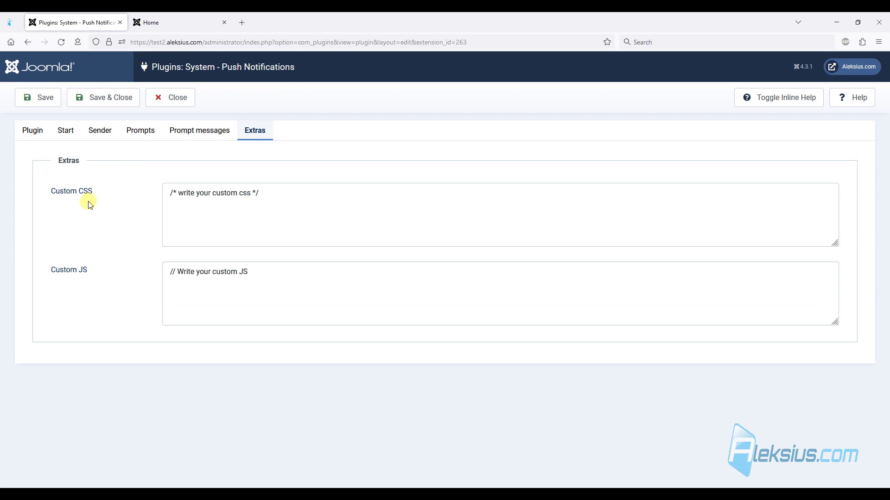
- Scroll through the Cassiopeia Home page in the second browser tab and back to the top
{"action": "left_click", "coordinate": [204, 17]}
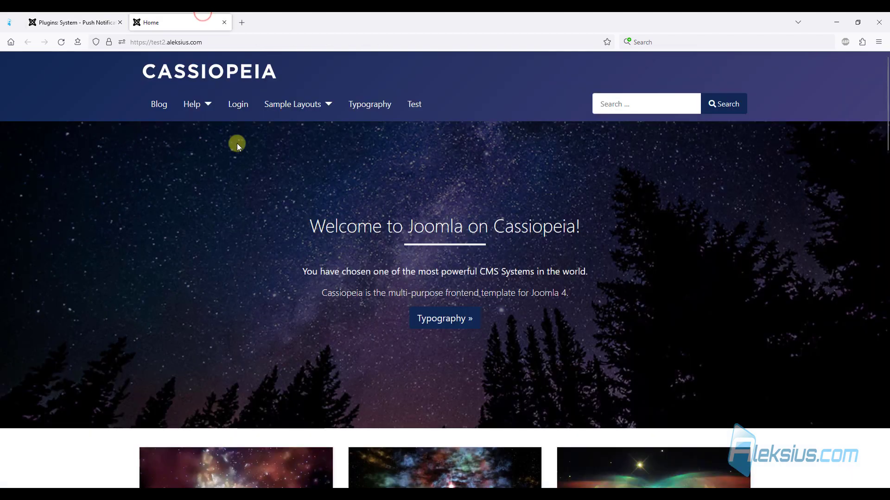
{"action": "scroll", "coordinate": [241, 180], "scroll_direction": "down", "scroll_amount": 20}
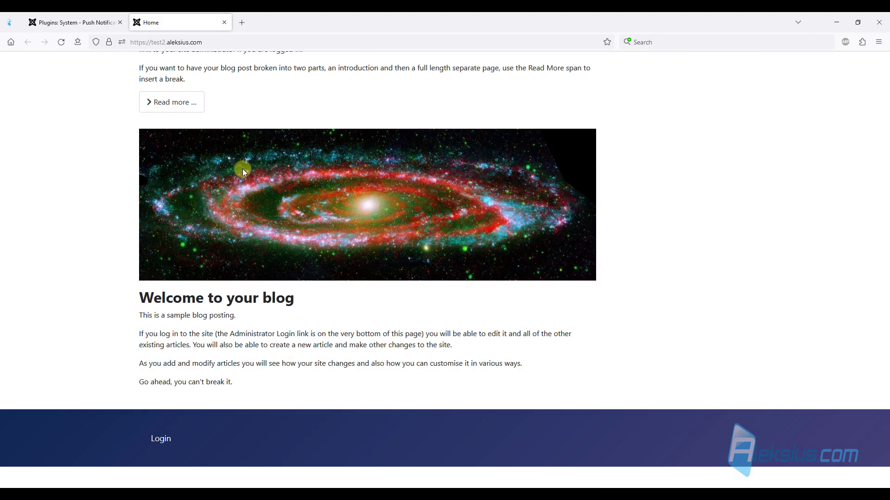
{"action": "left_click_drag", "start_coordinate": [886, 435], "coordinate": [886, 96]}
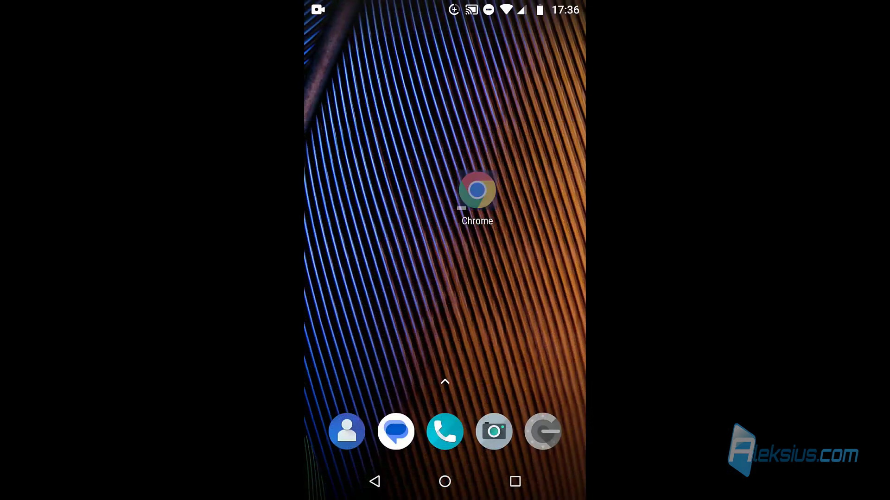
- Open Chrome on the phone and scroll through the Cassiopeia site
{"action": "left_click", "coordinate": [477, 190]}
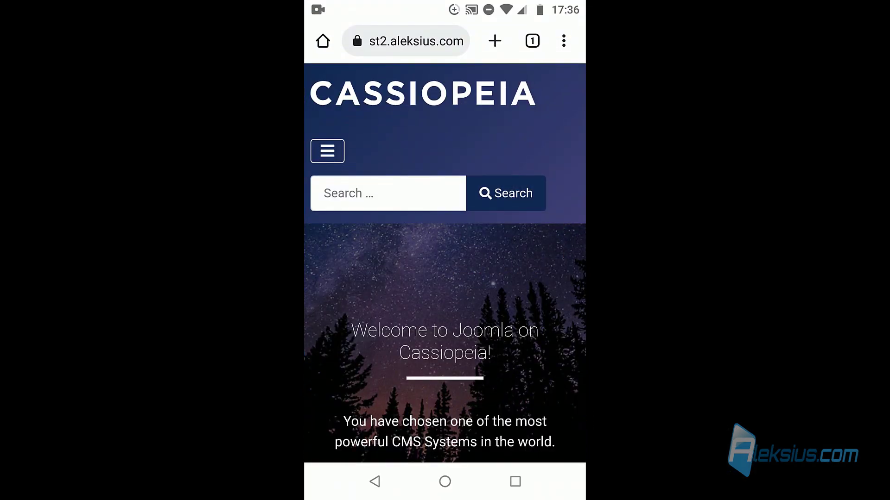
{"action": "scroll", "coordinate": [445, 263], "scroll_direction": "down", "scroll_amount": 5}
{"action": "scroll", "coordinate": [444, 263], "scroll_direction": "down", "scroll_amount": 8}
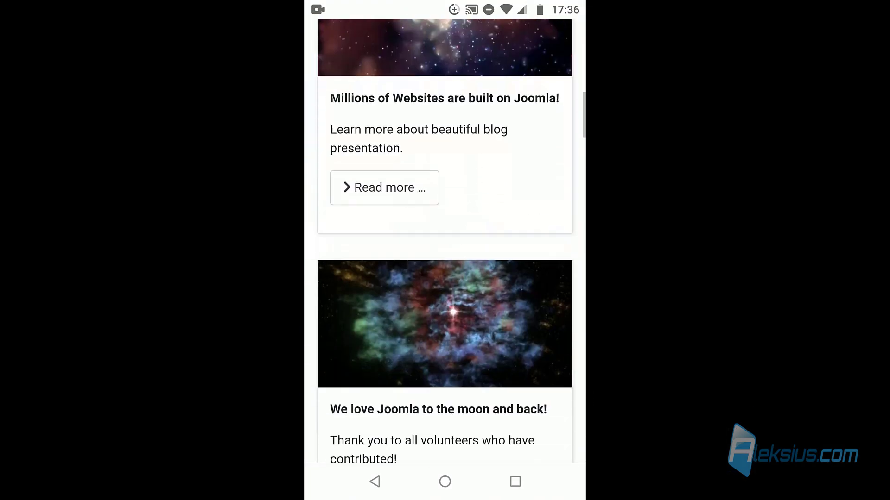
{"action": "scroll", "coordinate": [445, 241], "scroll_direction": "down", "scroll_amount": 15}
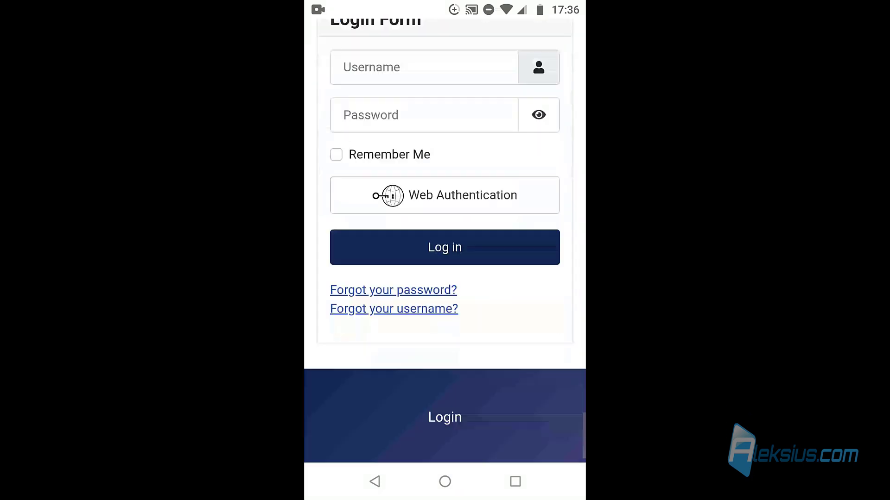
{"action": "scroll", "coordinate": [445, 263], "scroll_direction": "up", "scroll_amount": 20}
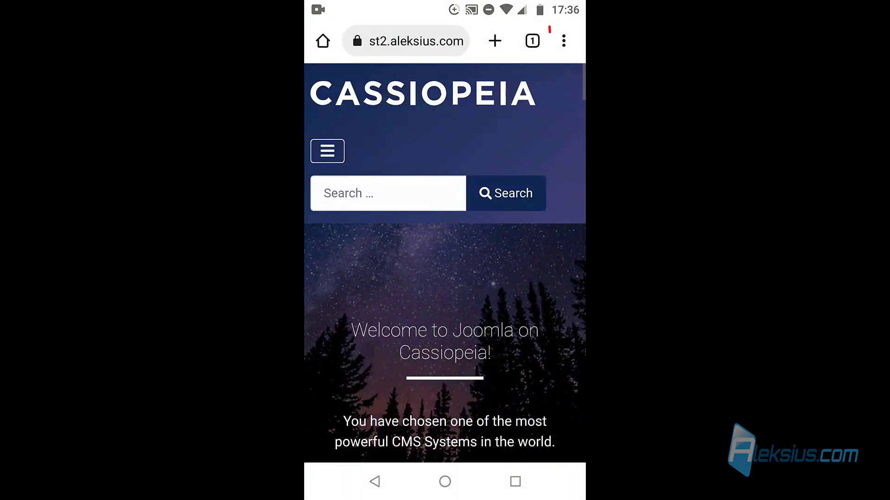
- Install the site as the Aleksius.com app and check the App installed notification
{"action": "left_click", "coordinate": [564, 41]}
{"action": "scroll", "coordinate": [480, 232], "scroll_direction": "down", "scroll_amount": 3}
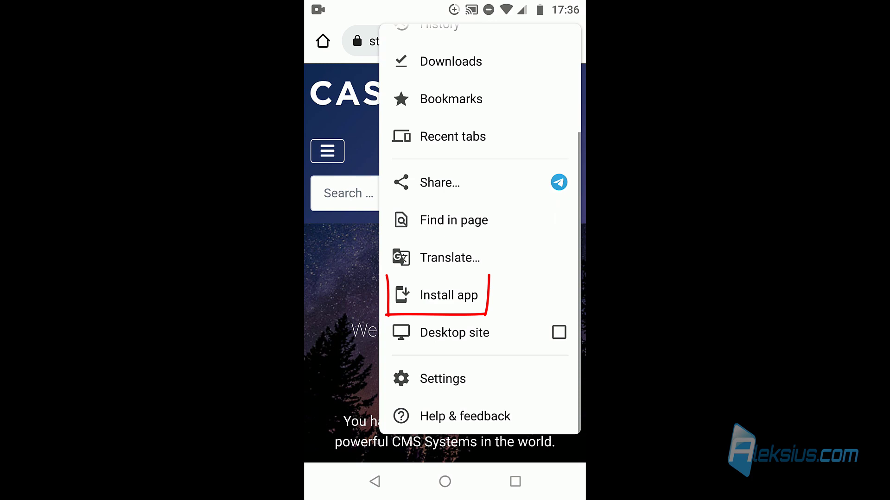
{"action": "left_click", "coordinate": [449, 295]}
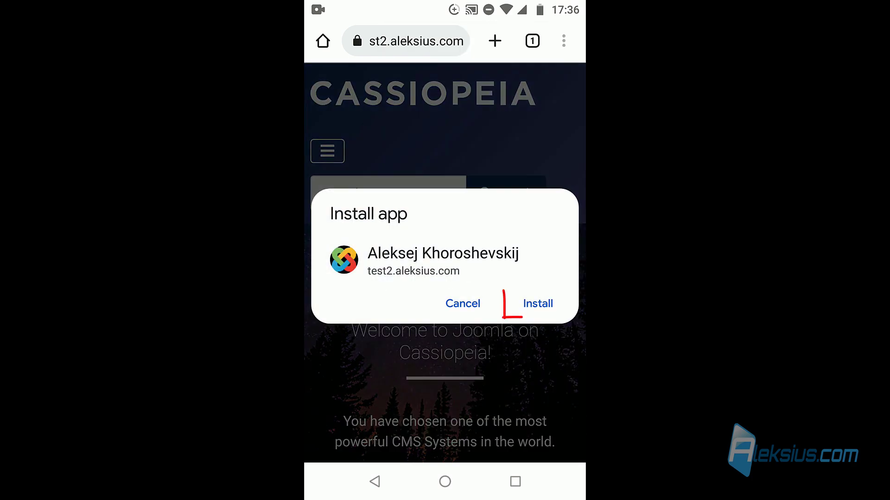
{"action": "left_click", "coordinate": [537, 304]}
{"action": "left_click_drag", "start_coordinate": [445, 4], "coordinate": [445, 324]}
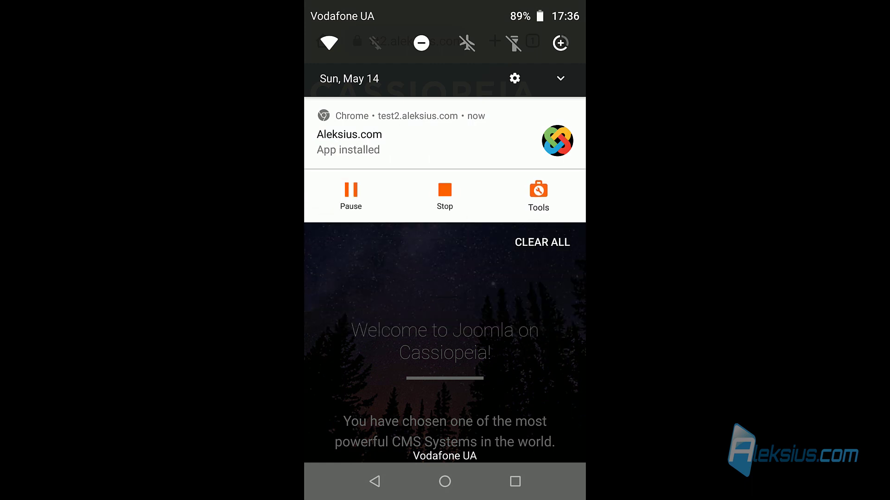
- Dismiss the notifications and launch the installed Aleksius.com app from the home screen
{"action": "key", "text": "Escape"}
{"action": "key", "text": "super"}
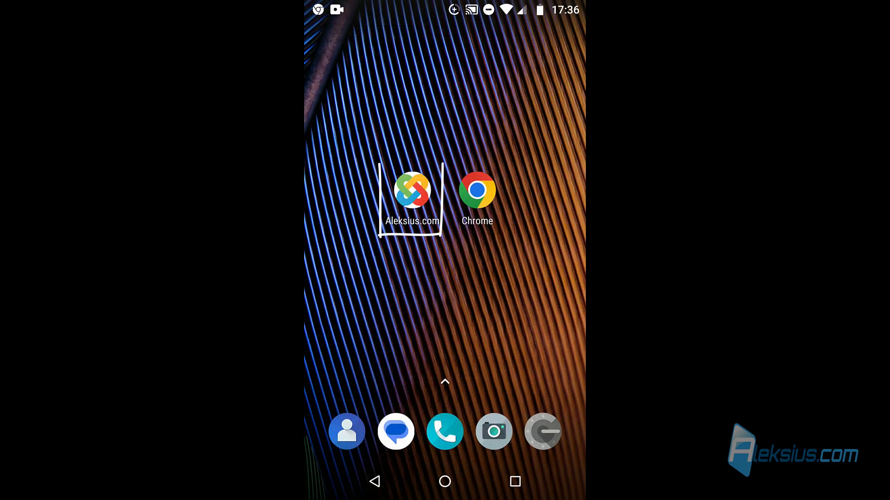
{"action": "key", "text": "Return"}
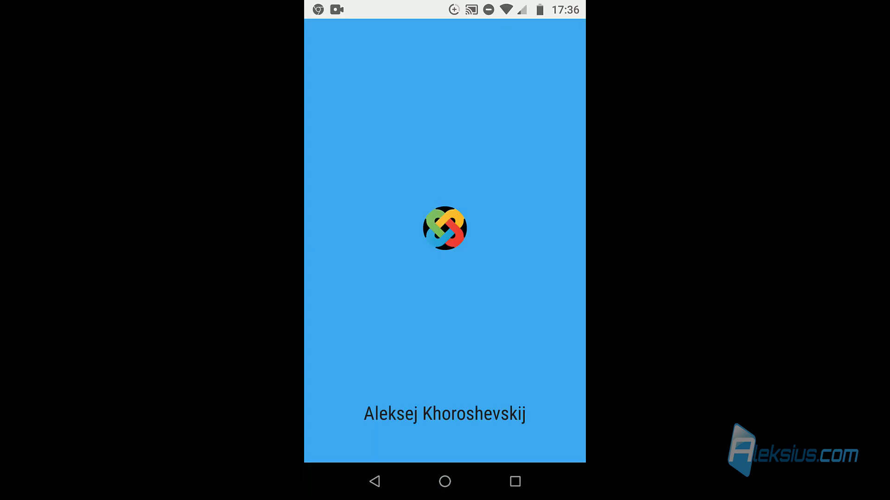
- Scroll through the Aleksius.com blog, then return to the site's home page
{"action": "scroll", "coordinate": [444, 241], "scroll_direction": "down", "scroll_amount": 15}
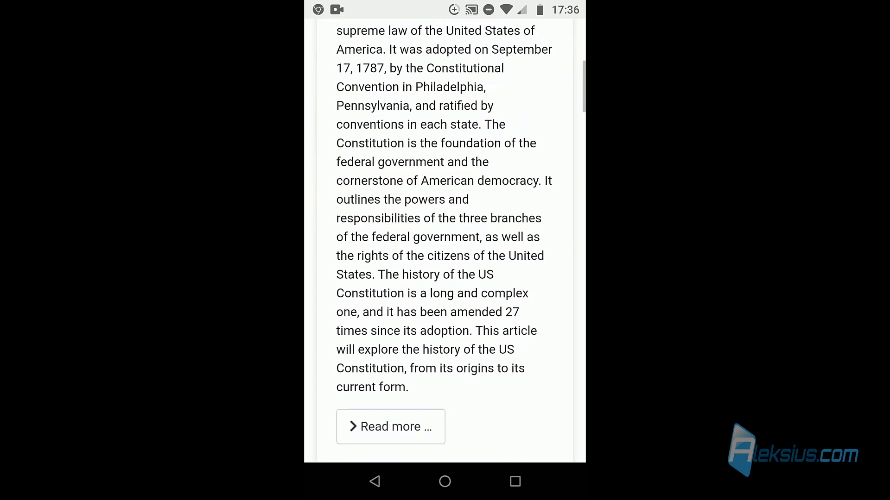
{"action": "scroll", "coordinate": [445, 241], "scroll_direction": "down", "scroll_amount": 10}
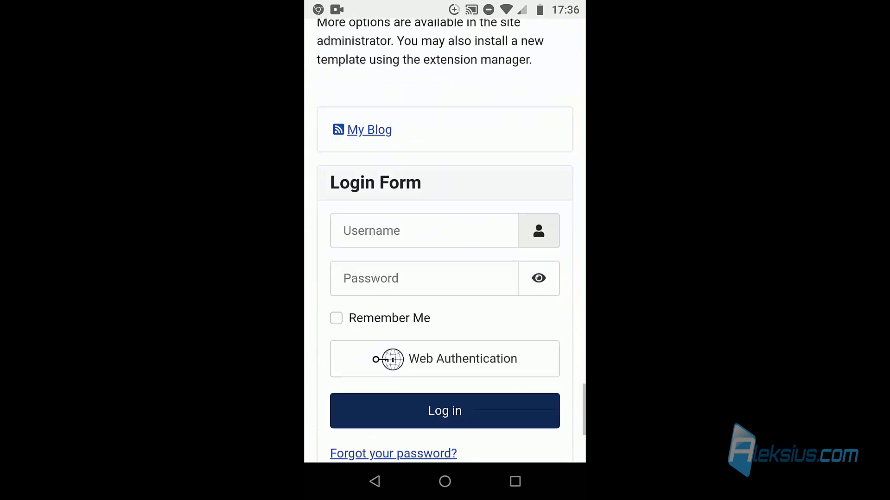
{"action": "scroll", "coordinate": [445, 241], "scroll_direction": "up", "scroll_amount": 10}
{"action": "scroll", "coordinate": [445, 241], "scroll_direction": "up", "scroll_amount": 15}
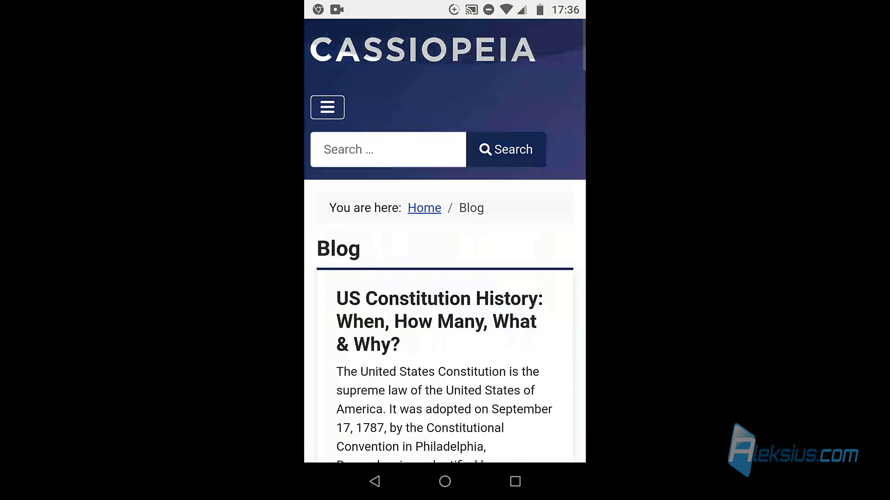
{"action": "key", "text": "alt+Left"}
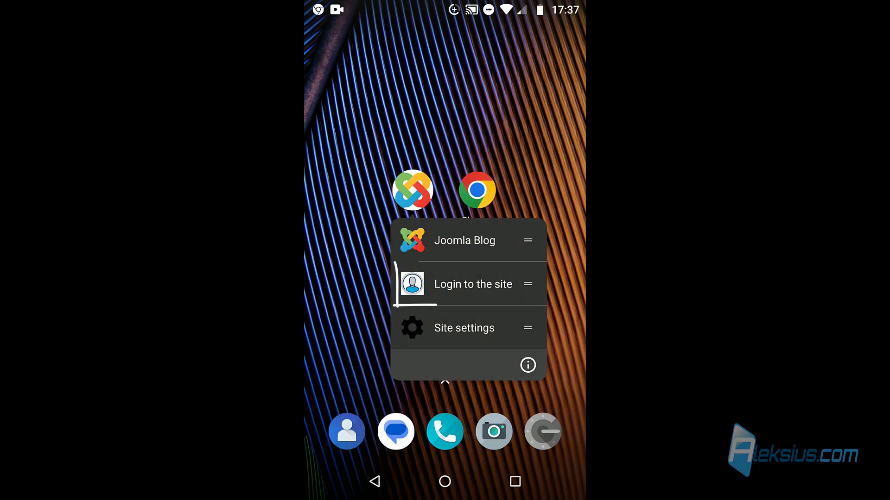
- Use the Login to the site shortcut, then drag Aleksius.com onto Uninstall and confirm
{"action": "left_click", "coordinate": [473, 284]}
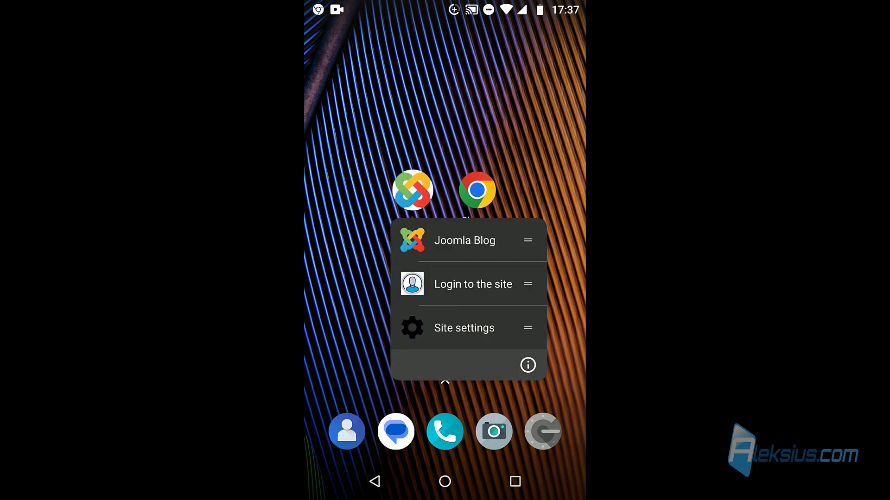
{"action": "left_click_drag", "start_coordinate": [413, 190], "coordinate": [522, 48]}
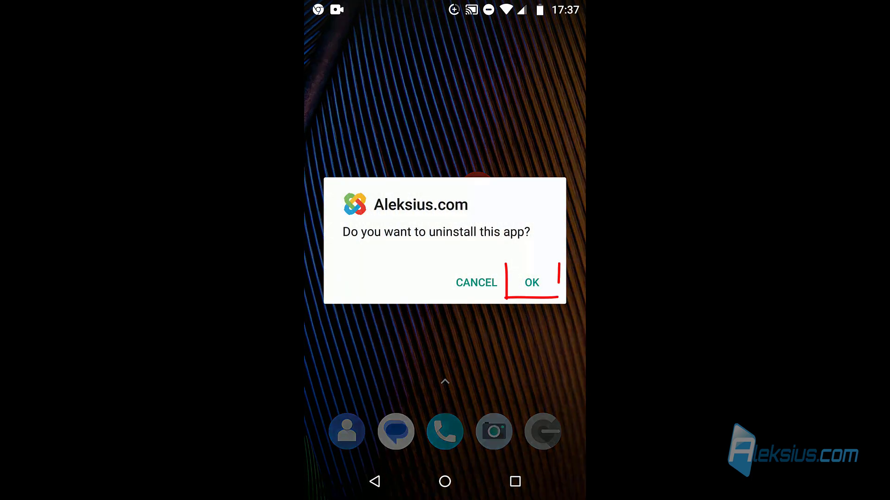
{"action": "left_click", "coordinate": [532, 282]}
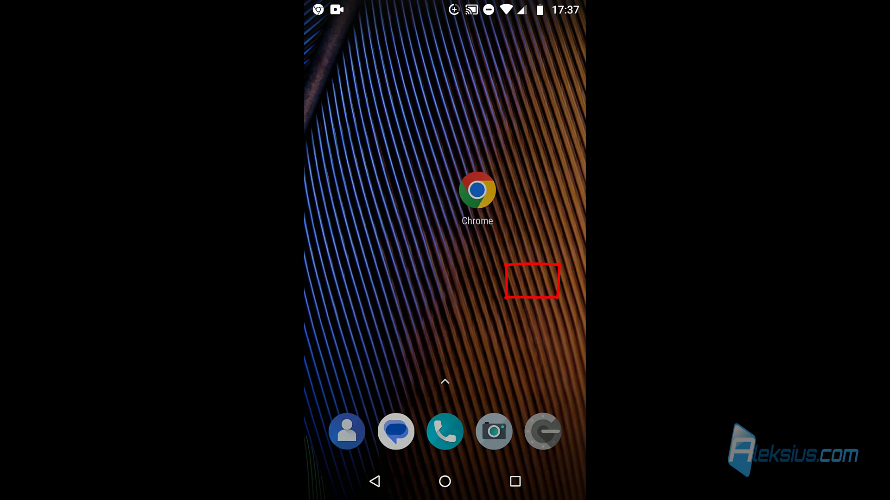